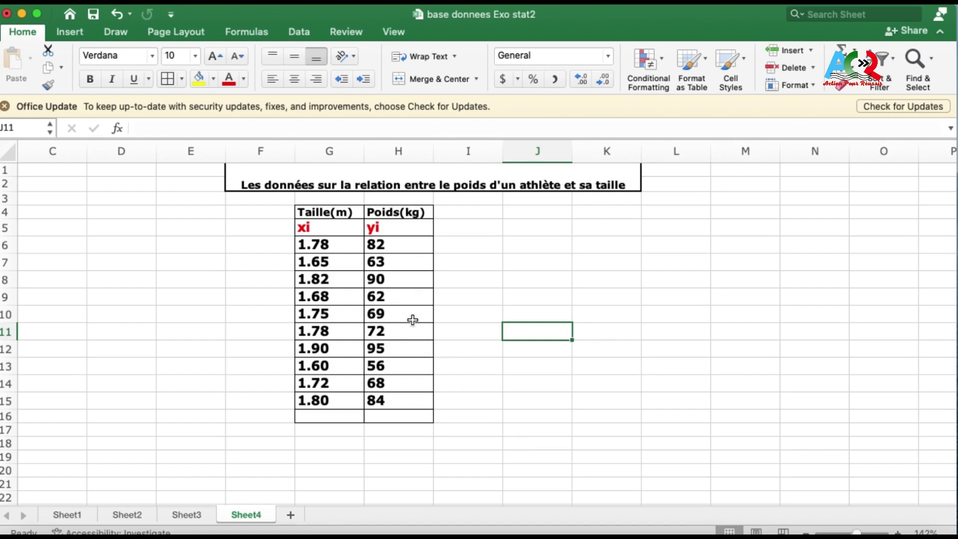
# Insert a markers-only scatter chart from the xi and yi data in G5:H15.
pyautogui.click(313, 228)
pyautogui.moveTo(314, 227); pyautogui.dragTo(400, 403)
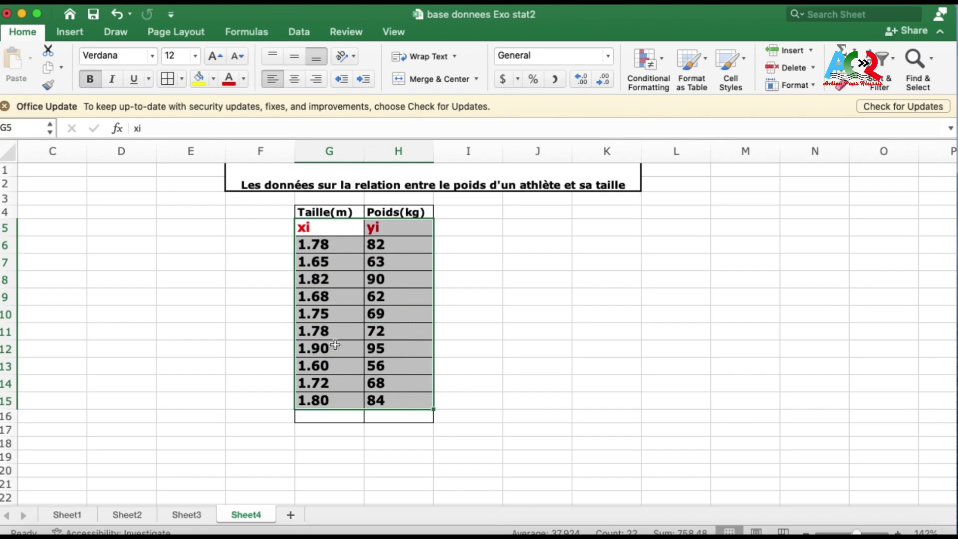
pyautogui.click(65, 31)
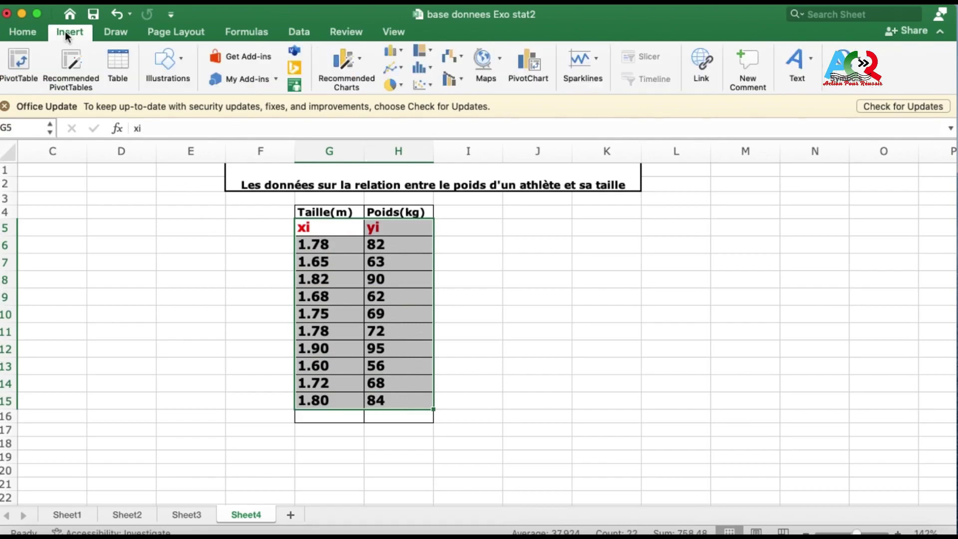
pyautogui.click(430, 85)
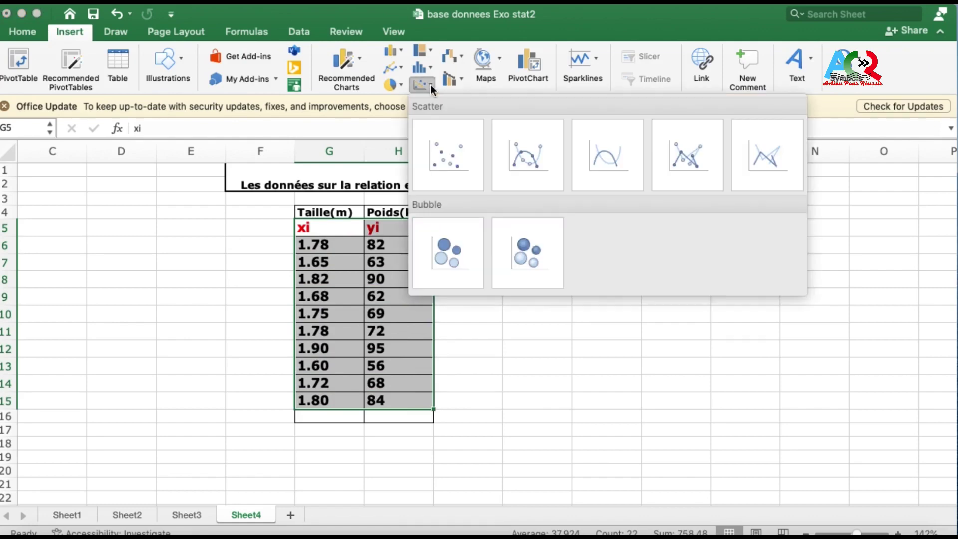
pyautogui.click(454, 166)
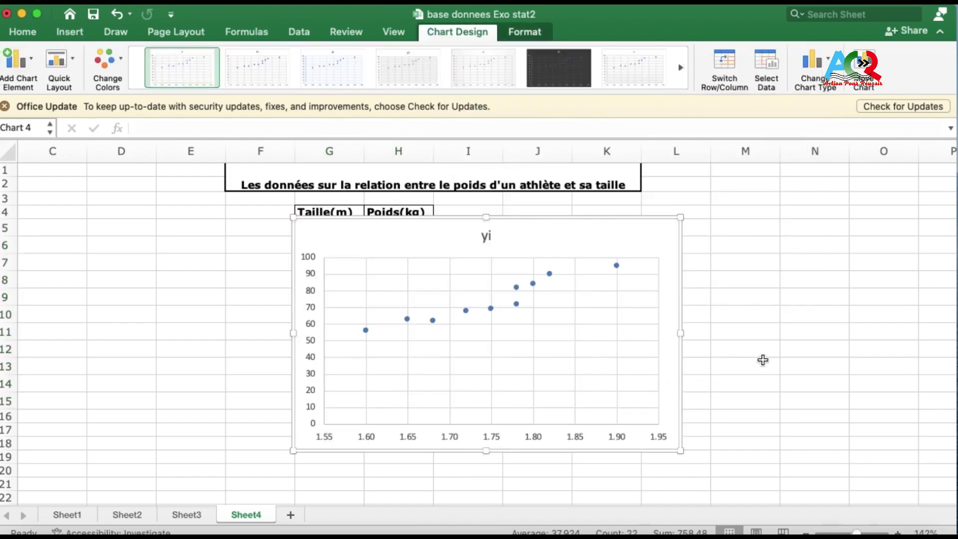
# Replace the chart title with "Repartition de la taille et de son poids" and make it bold.
pyautogui.click(487, 236)
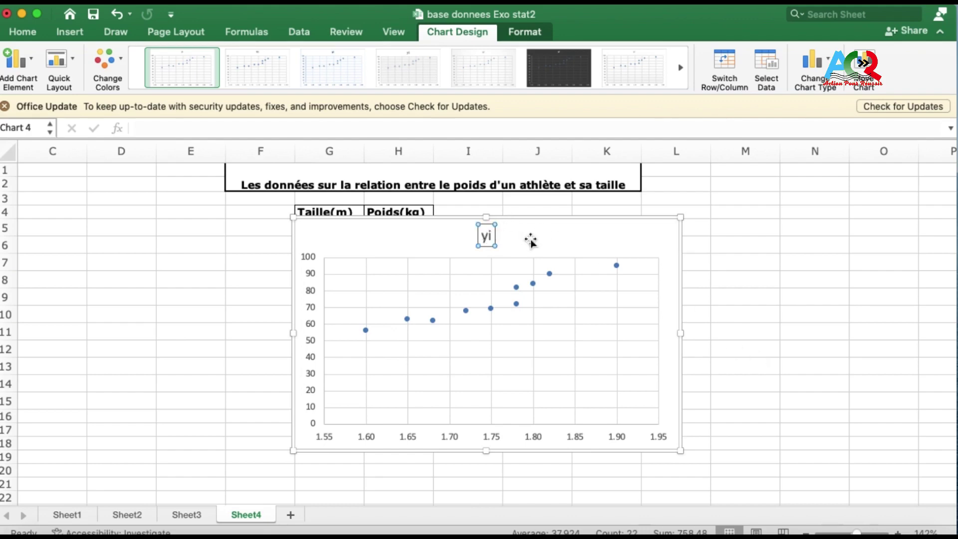
pyautogui.doubleClick(493, 237)
pyautogui.write('Repartition')
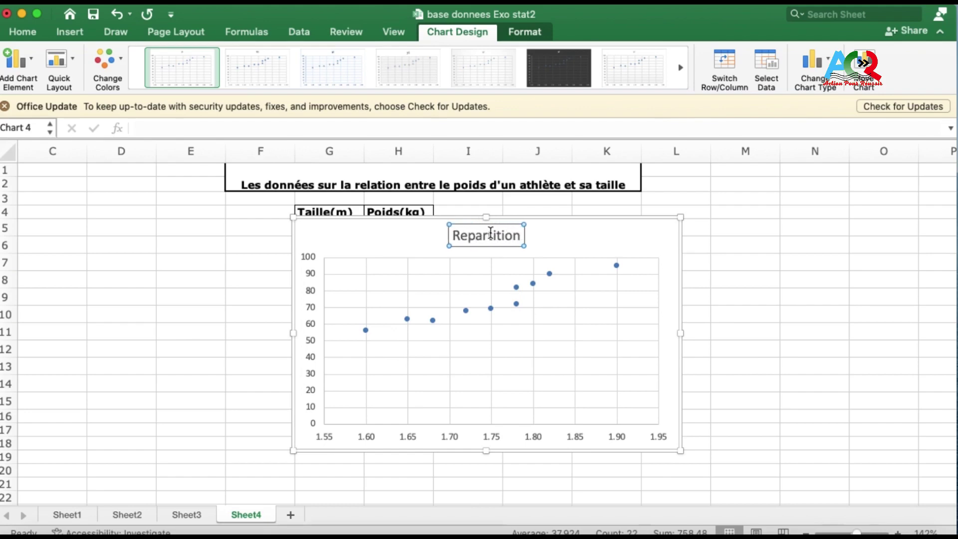
pyautogui.write(' de la taille')
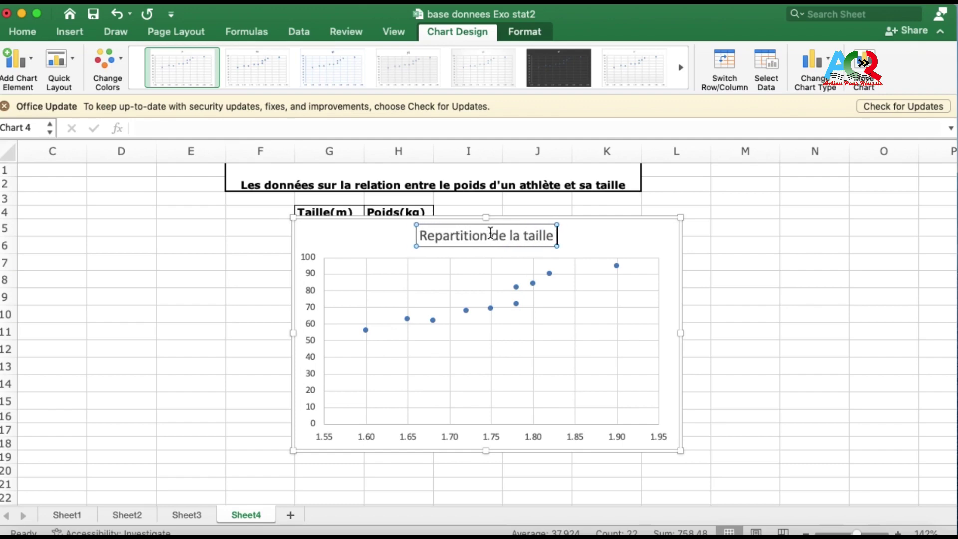
pyautogui.write(' et de son po')
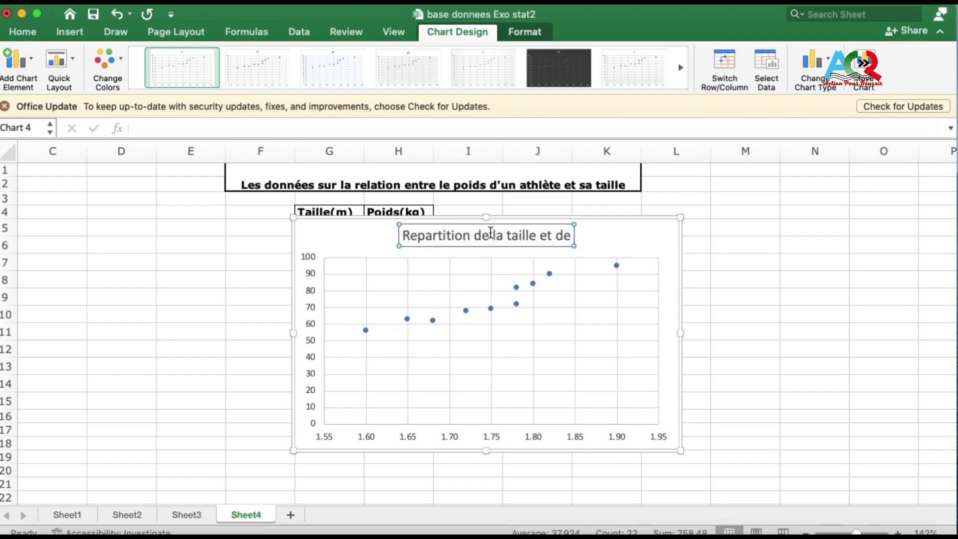
pyautogui.write('ids')
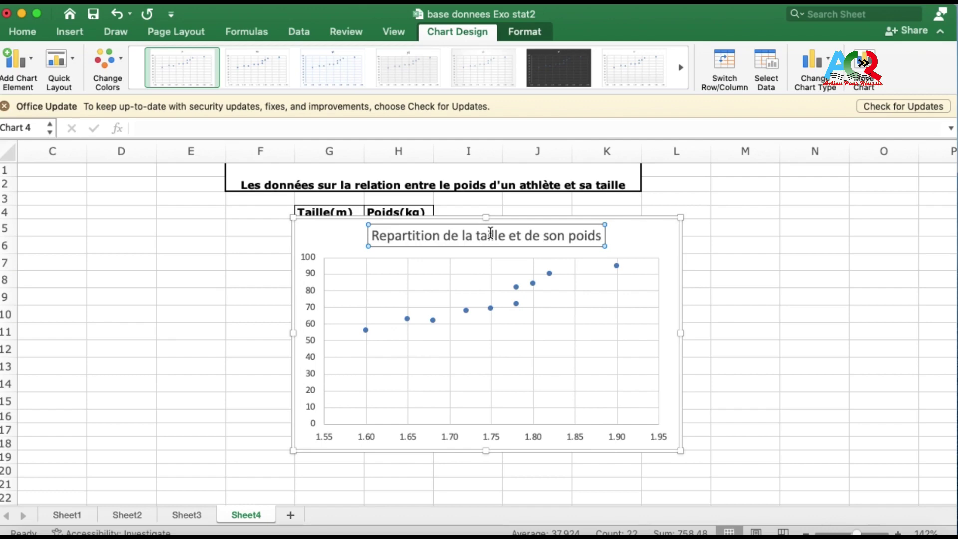
pyautogui.click(642, 250)
pyautogui.click(595, 239)
pyautogui.press('super+b')
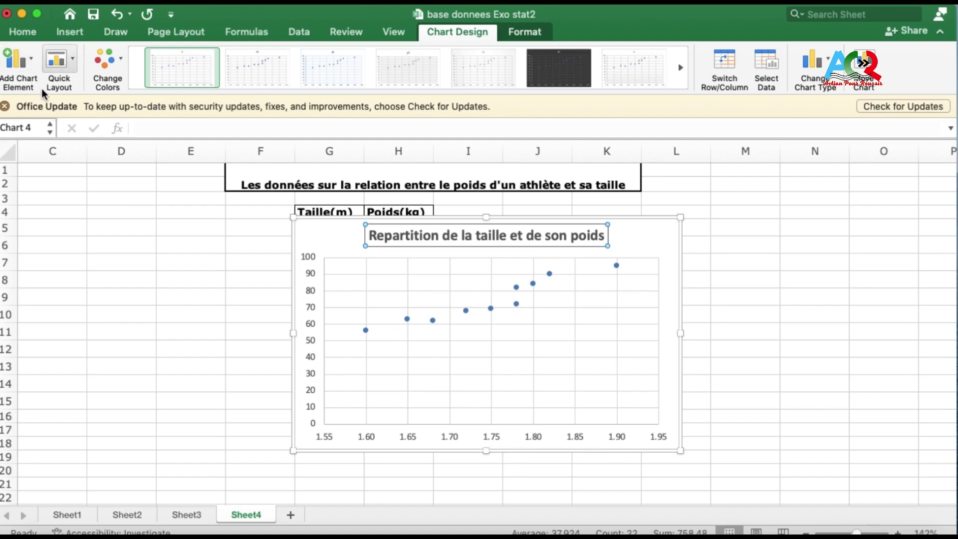
# Add a primary horizontal axis title reading "taille" and make it bold.
pyautogui.click(29, 60)
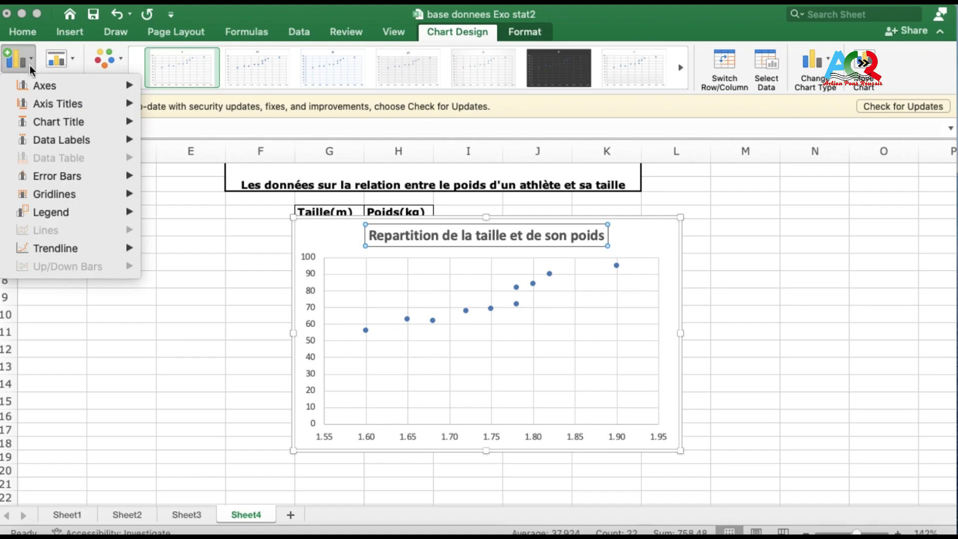
pyautogui.moveTo(52, 102)
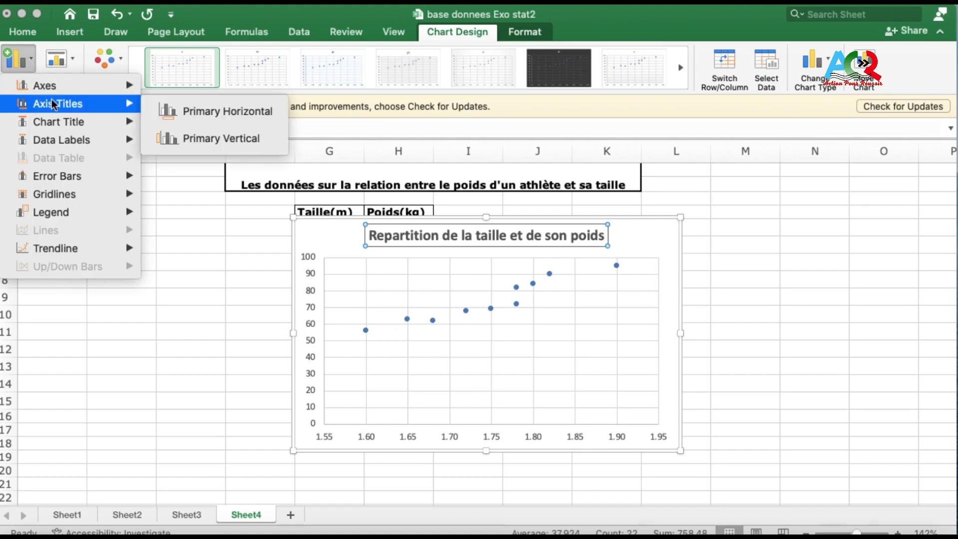
pyautogui.click(221, 113)
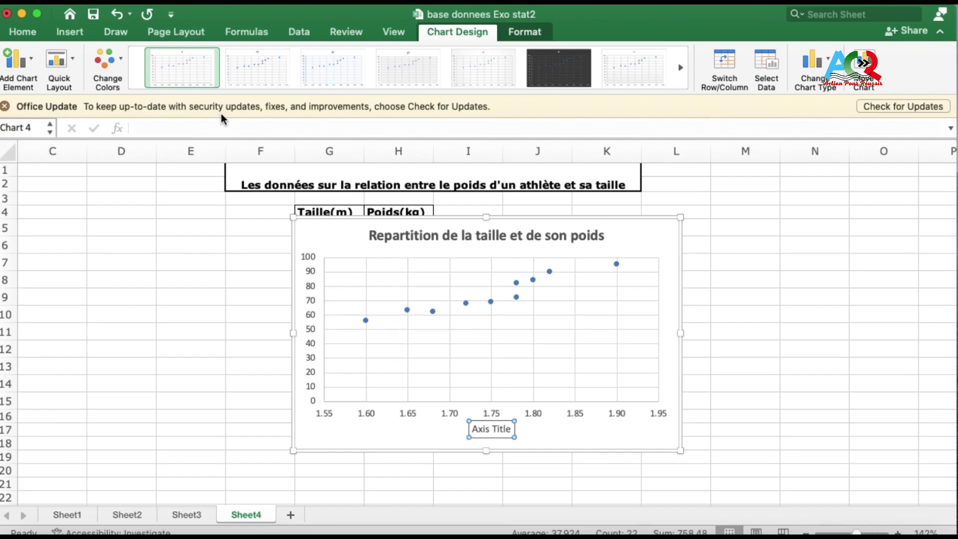
pyautogui.write('tail')
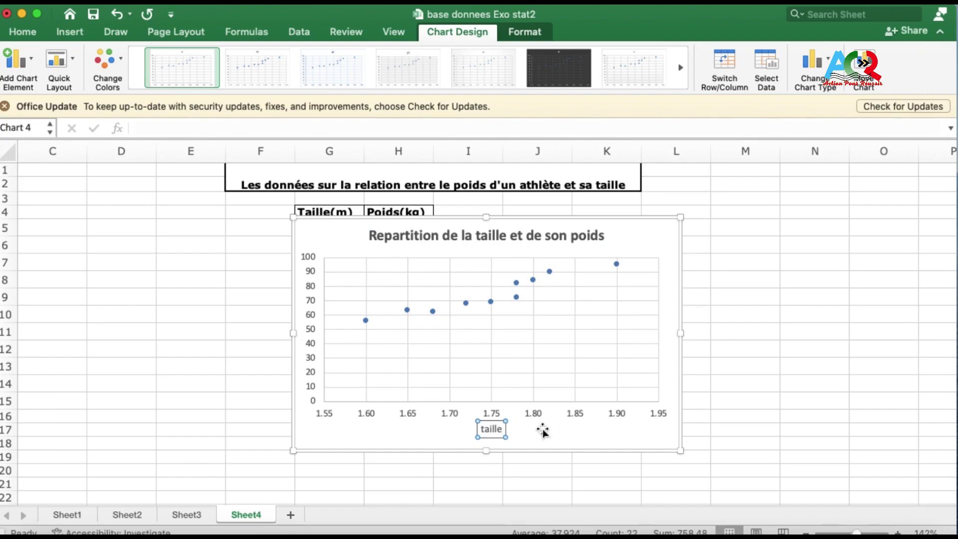
pyautogui.press('super+b')
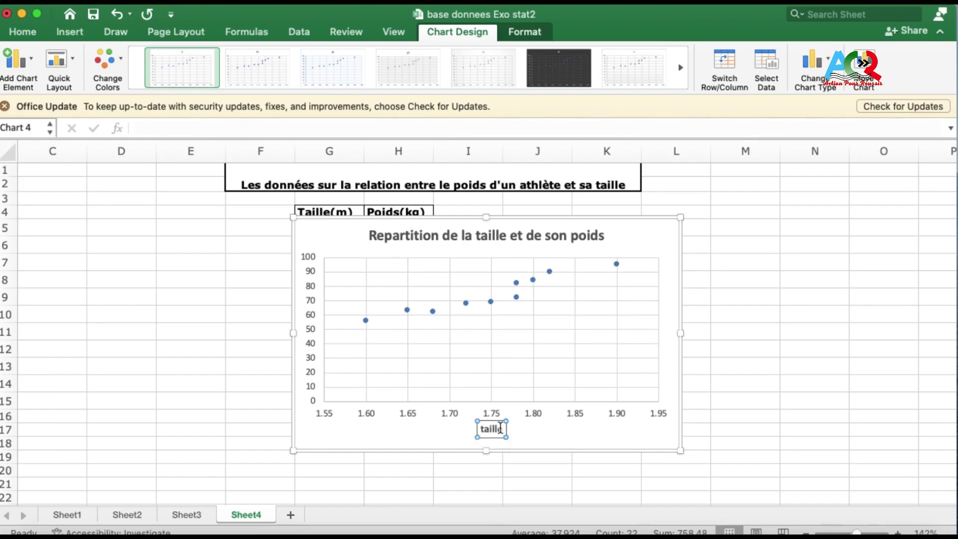
# Add a primary vertical axis title to the chart and change its text to "poids".
pyautogui.click(32, 60)
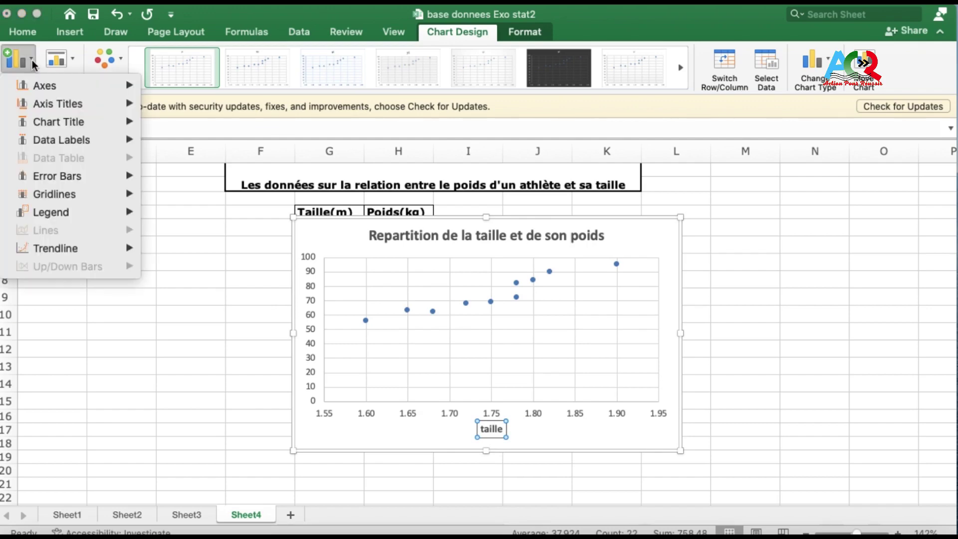
pyautogui.moveTo(57, 106)
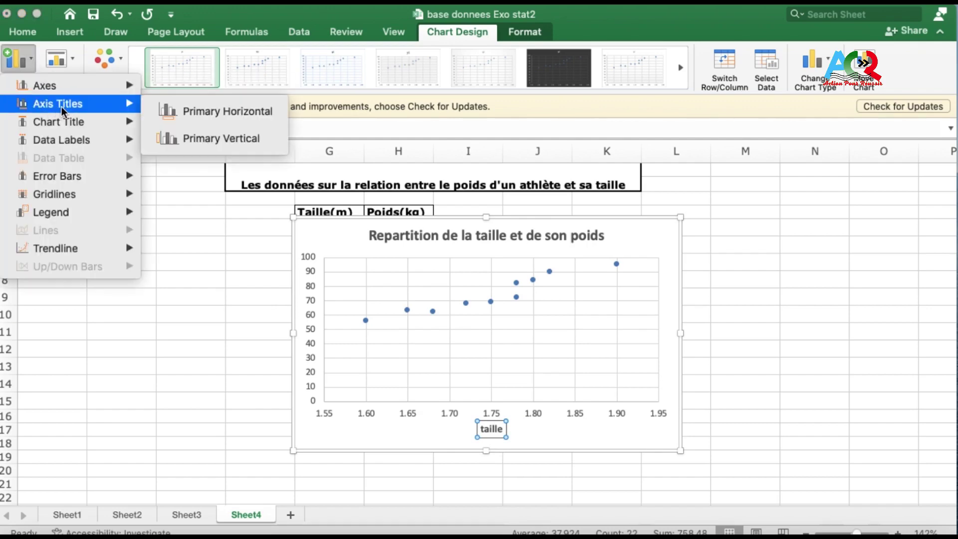
pyautogui.click(213, 140)
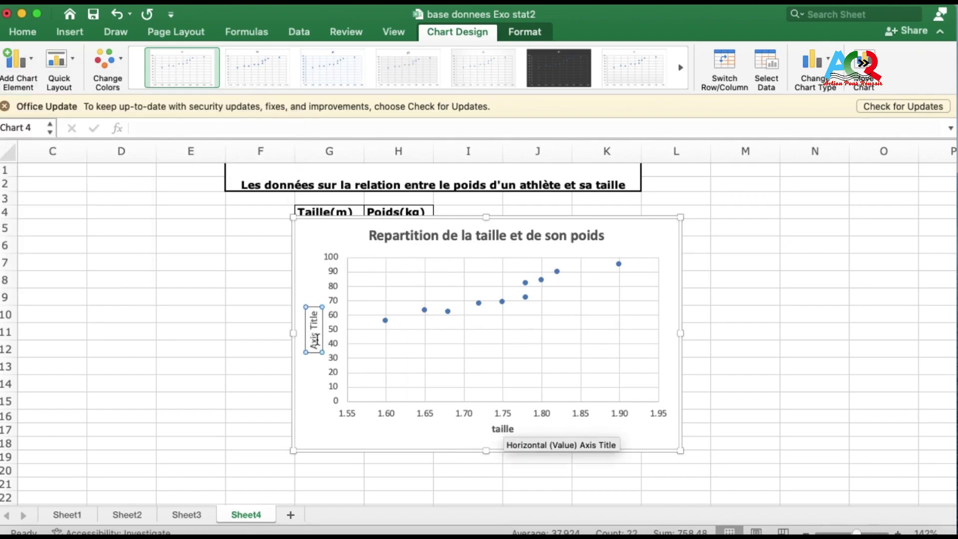
pyautogui.click(314, 316)
pyautogui.press('BackSpace')
pyautogui.press('BackSpace')
pyautogui.press('BackSpace')
pyautogui.press('BackSpace')
pyautogui.press('BackSpace')
pyautogui.press('BackSpace')
pyautogui.press('BackSpace')
pyautogui.press('BackSpace')
pyautogui.press('BackSpace')
pyautogui.write('poids')
pyautogui.click(387, 431)
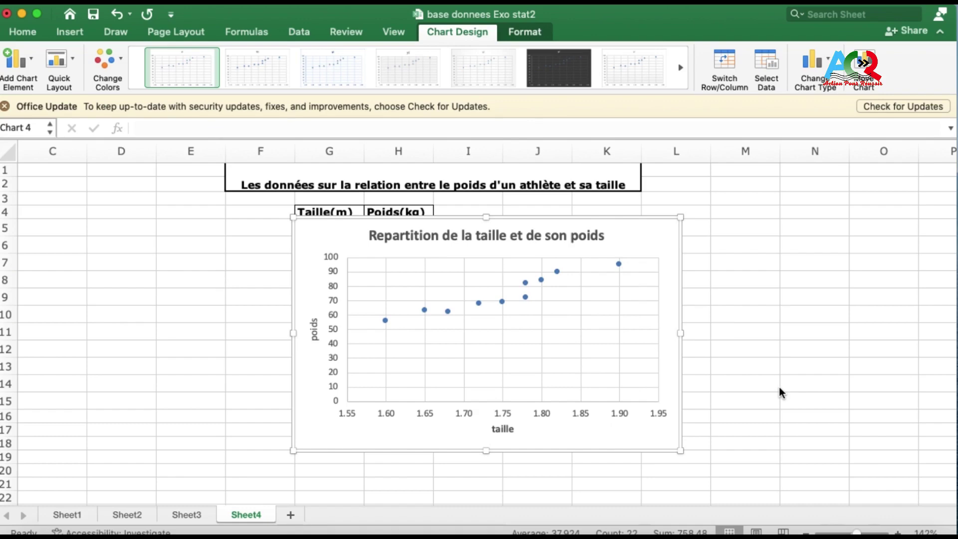
# Add a linear trendline to the scatter chart's data series and display its equation on the chart.
pyautogui.click(526, 297)
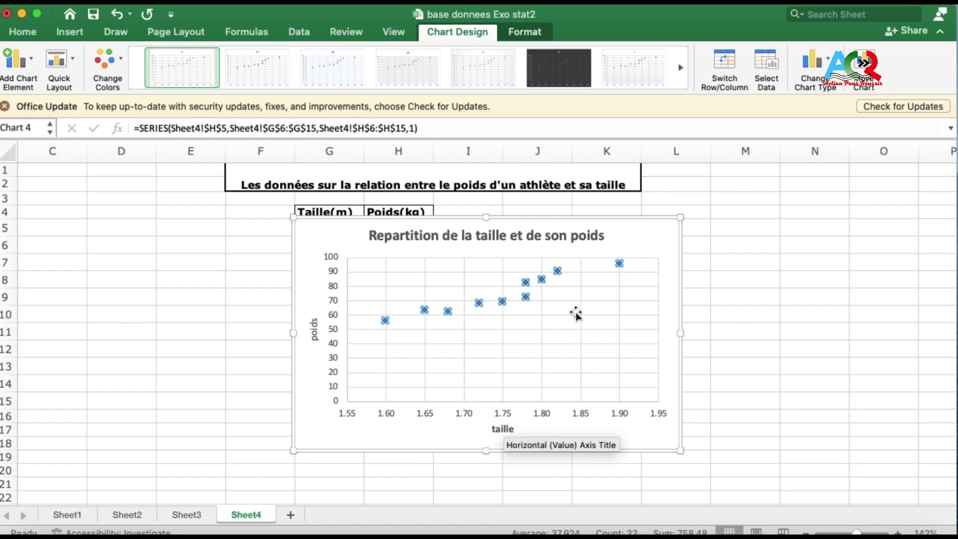
pyautogui.rightClick(526, 297)
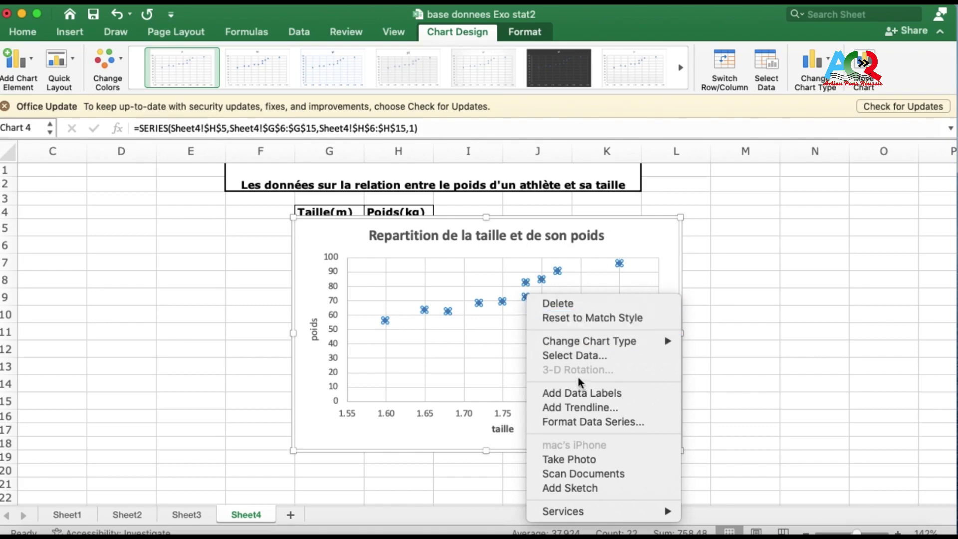
pyautogui.click(606, 409)
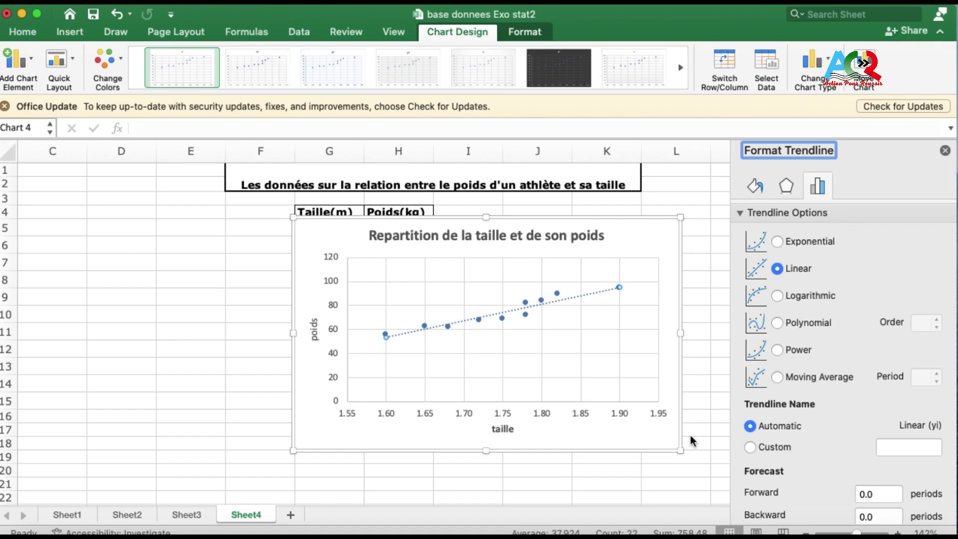
pyautogui.click(942, 33)
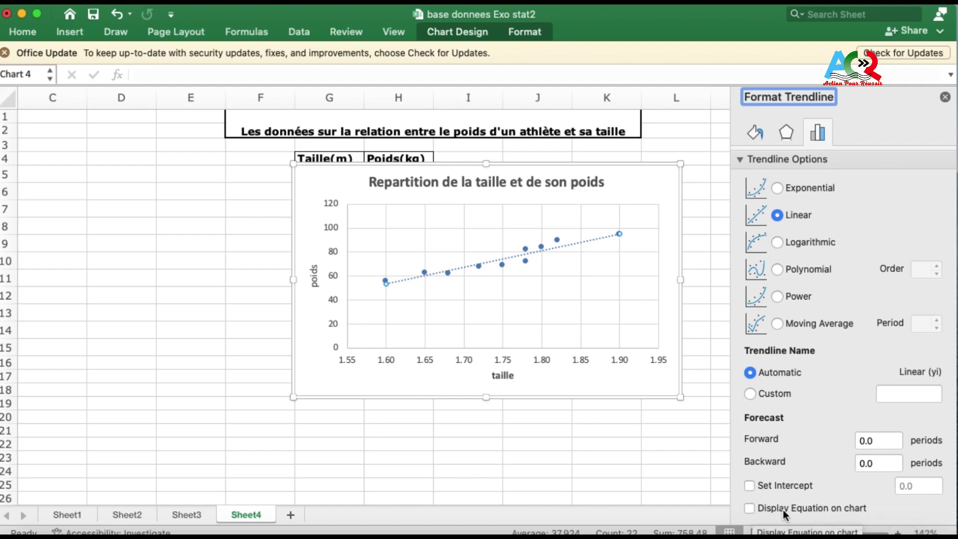
pyautogui.click(750, 507)
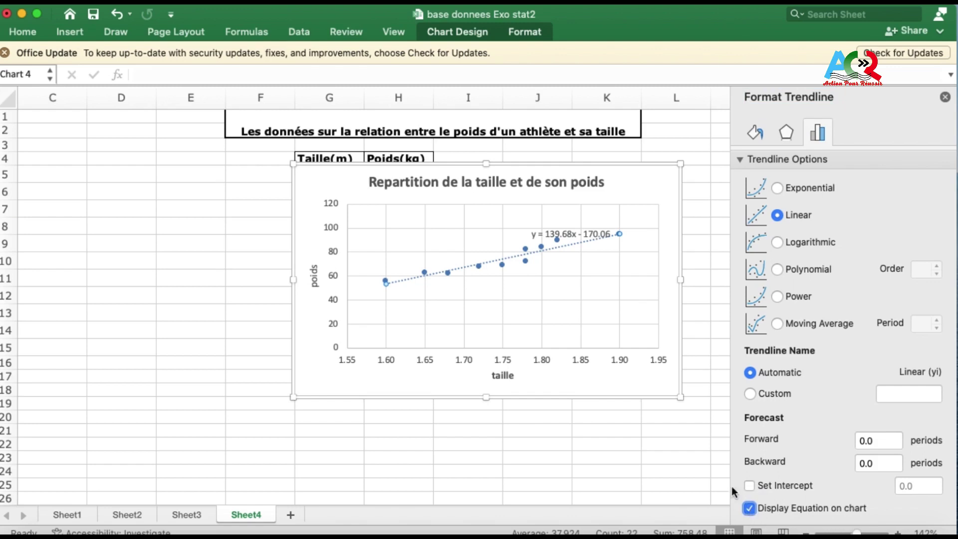
# Move the trendline equation label away from the data points to the empty plot area above the trendline's lower half.
pyautogui.click(572, 235)
pyautogui.moveTo(555, 232); pyautogui.dragTo(450, 224)
pyautogui.click(590, 252)
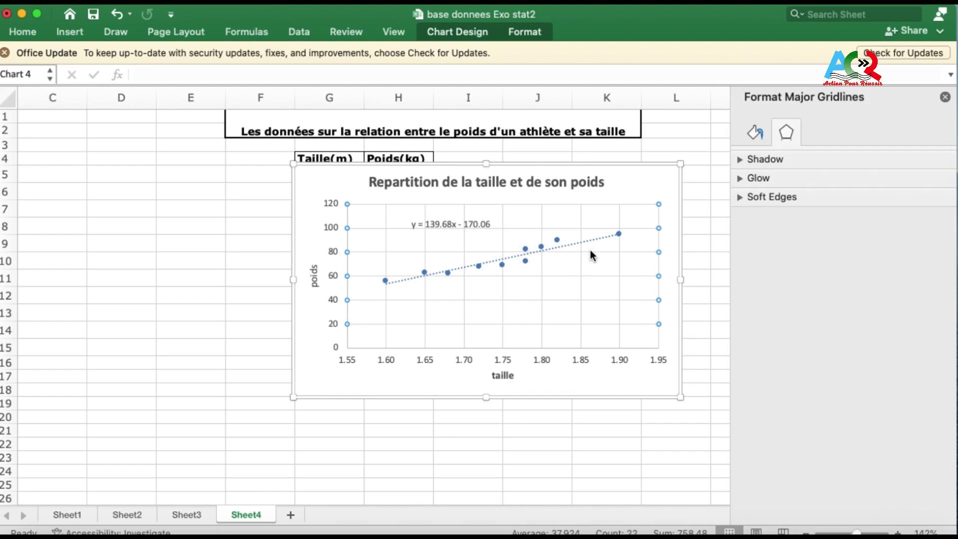